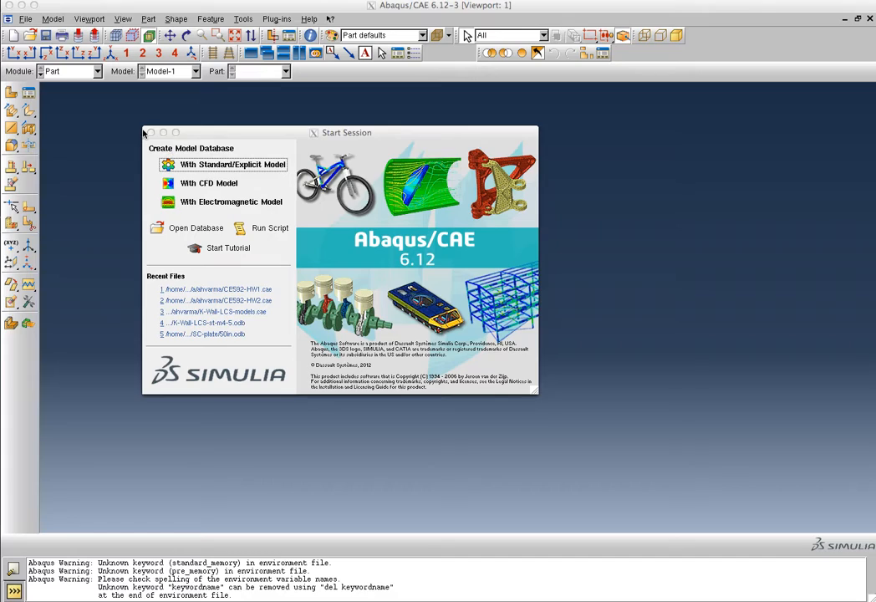
- Start a new Standard/Explicit model database and keep the Part module selected
{"action": "left_click", "coordinate": [184, 165]}
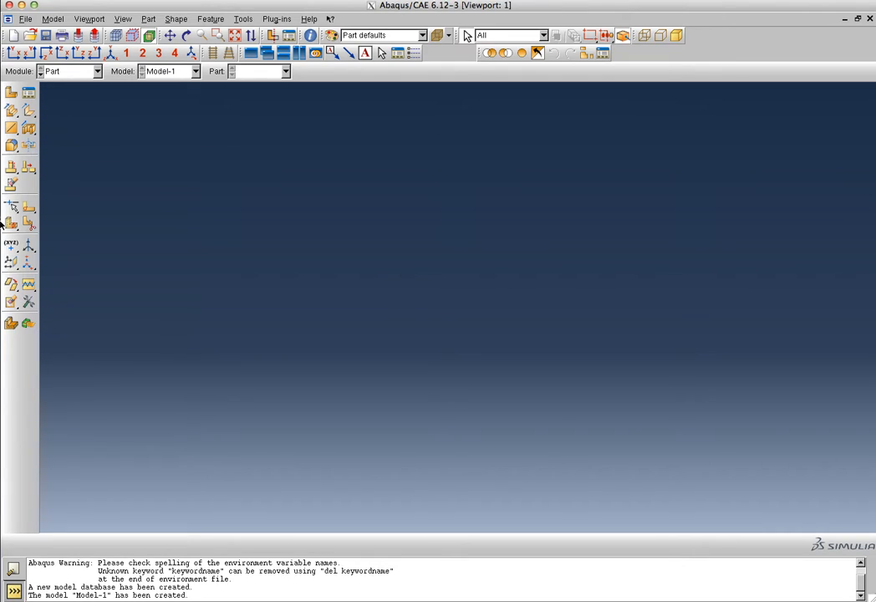
{"action": "left_click", "coordinate": [97, 73]}
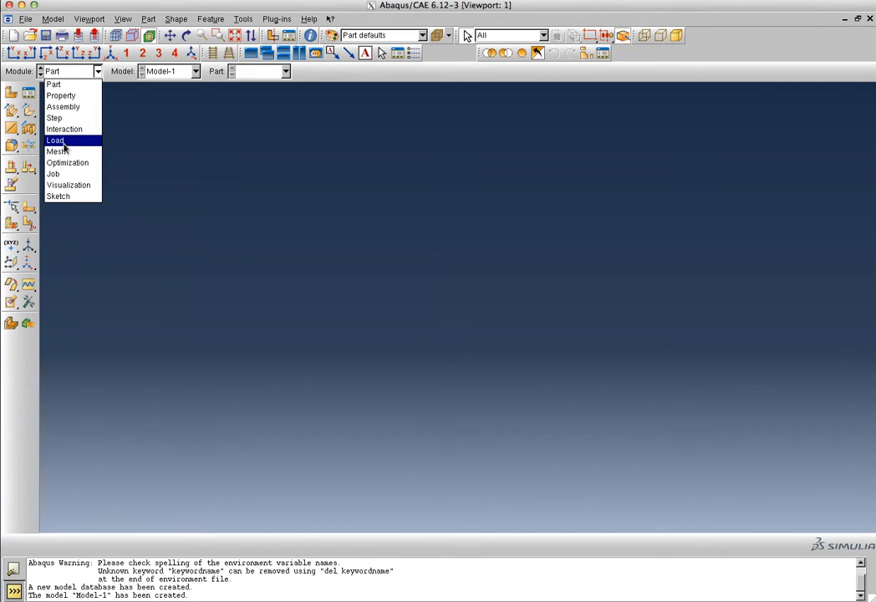
- Create a 2D planar deformable shell part named 'Shear Wall' with approximate size 180
{"action": "left_click", "coordinate": [97, 71]}
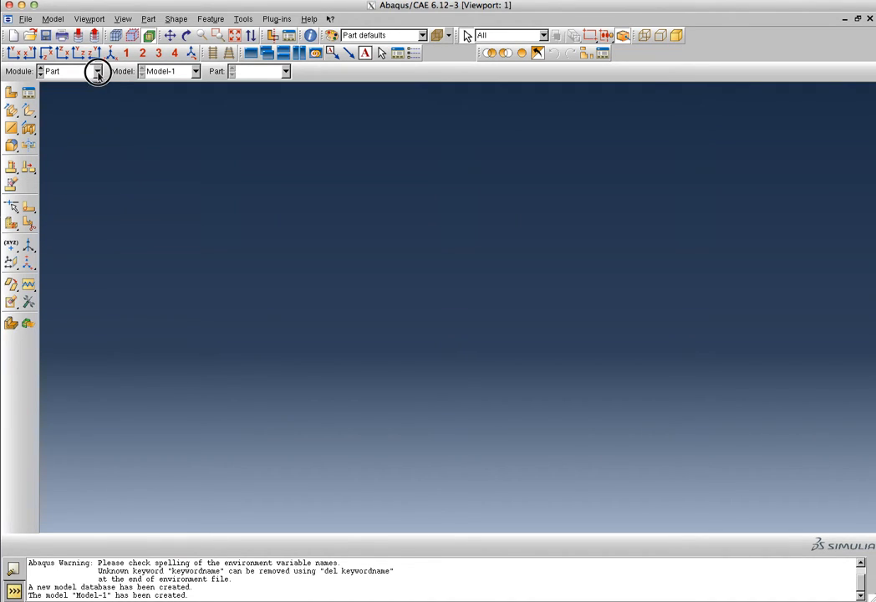
{"action": "left_click", "coordinate": [29, 95]}
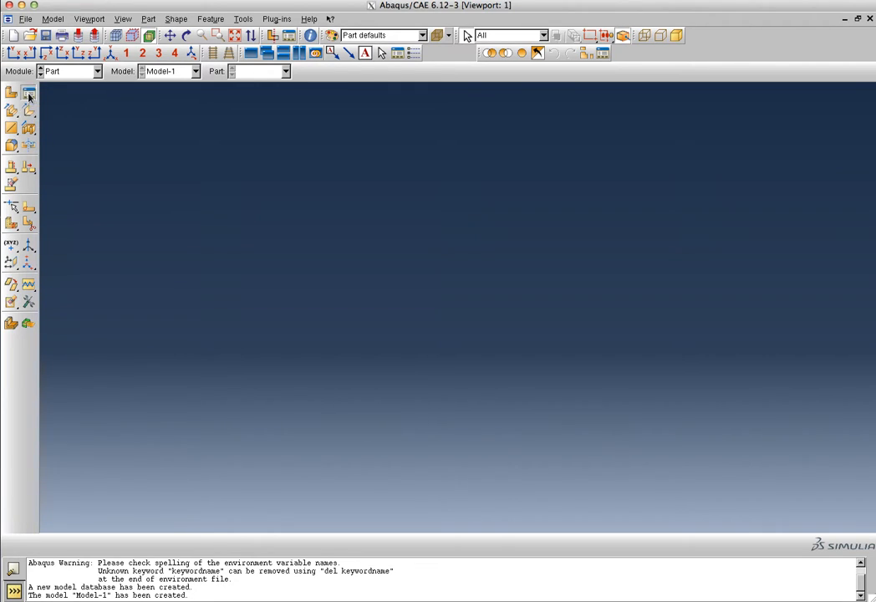
{"action": "left_click", "coordinate": [443, 196]}
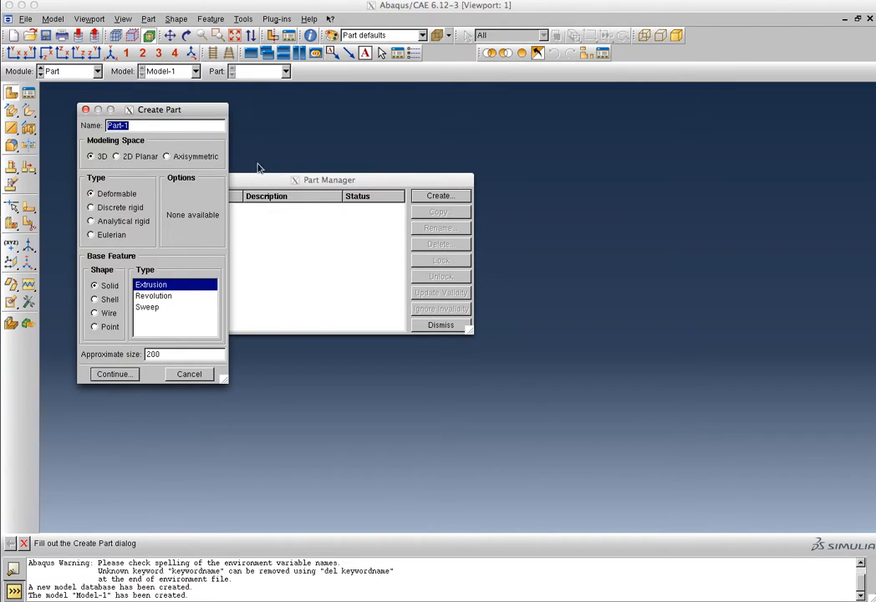
{"action": "left_click", "coordinate": [134, 157]}
{"action": "left_click", "coordinate": [138, 129]}
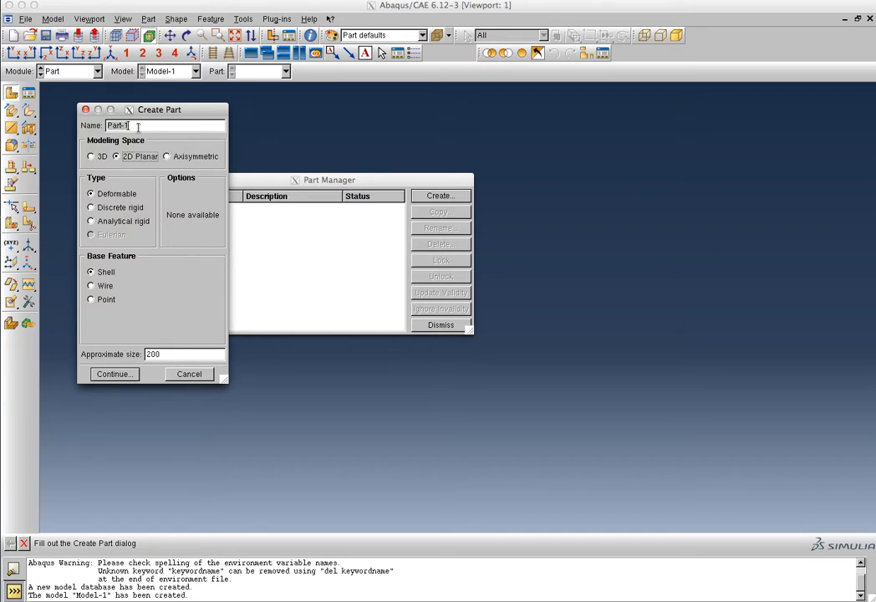
{"action": "left_click_drag", "start_coordinate": [142, 127], "coordinate": [72, 120]}
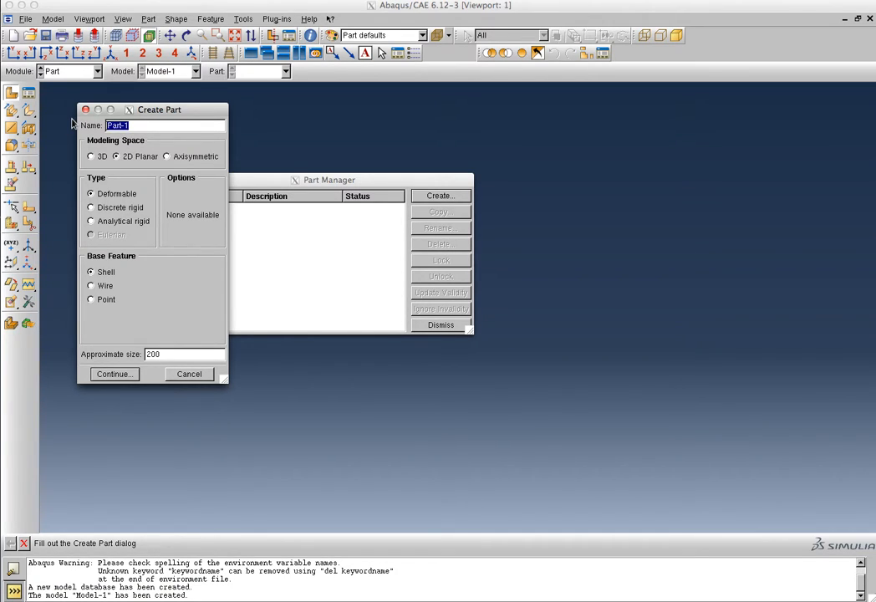
{"action": "type", "text": "Shear Wall"}
{"action": "double_click", "coordinate": [151, 354]}
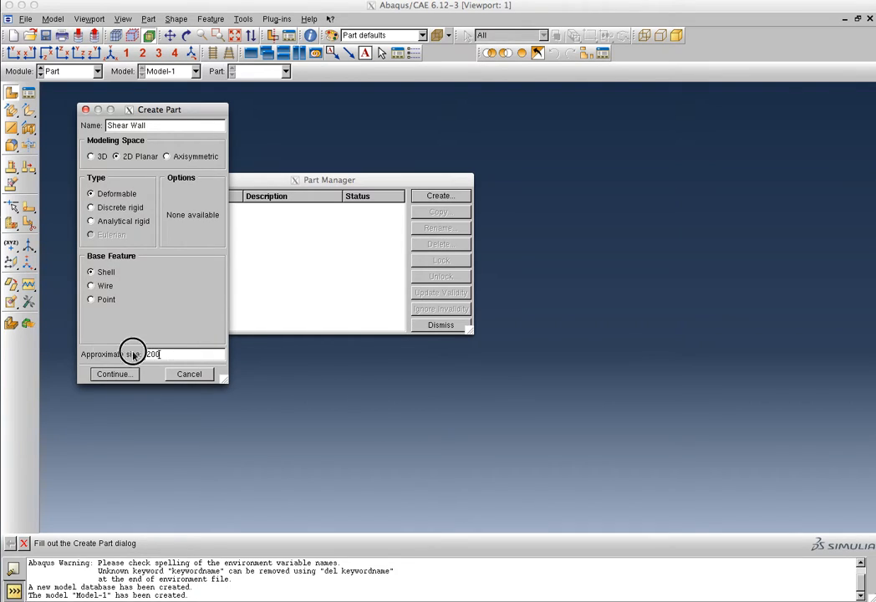
{"action": "type", "text": "180"}
{"action": "left_click", "coordinate": [115, 374]}
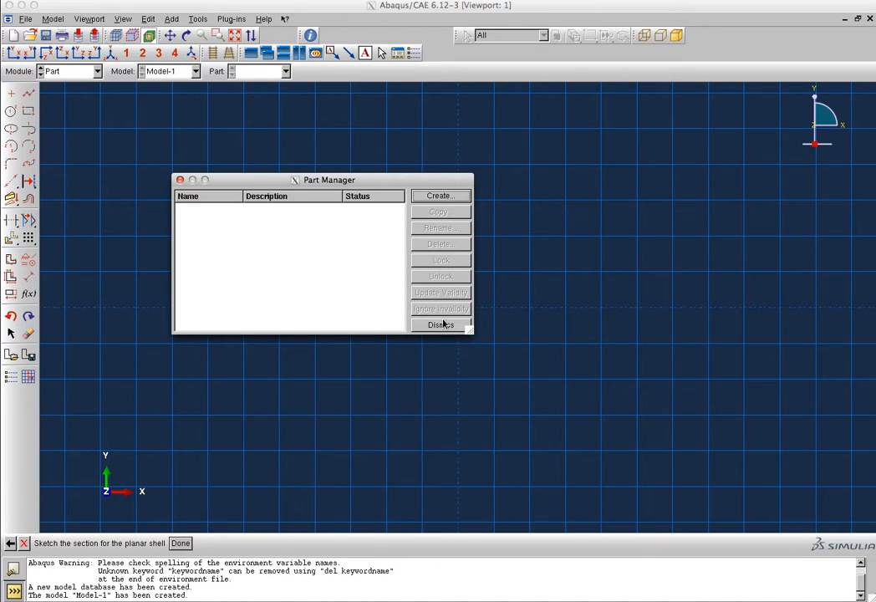
- Close the Part Manager and zoom out so the whole sketch grid is visible
{"action": "left_click", "coordinate": [440, 325]}
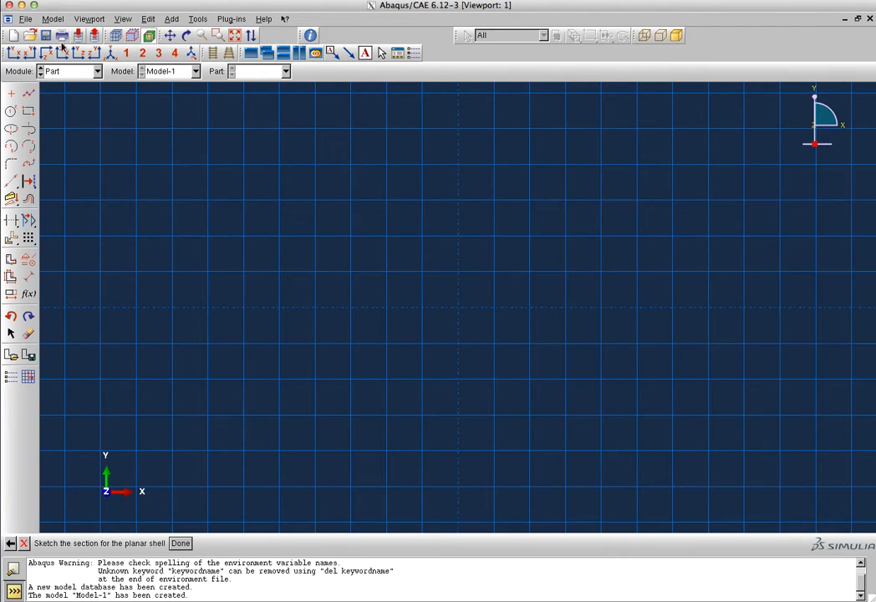
{"action": "left_click", "coordinate": [203, 35]}
{"action": "left_click_drag", "start_coordinate": [639, 251], "coordinate": [59, 237]}
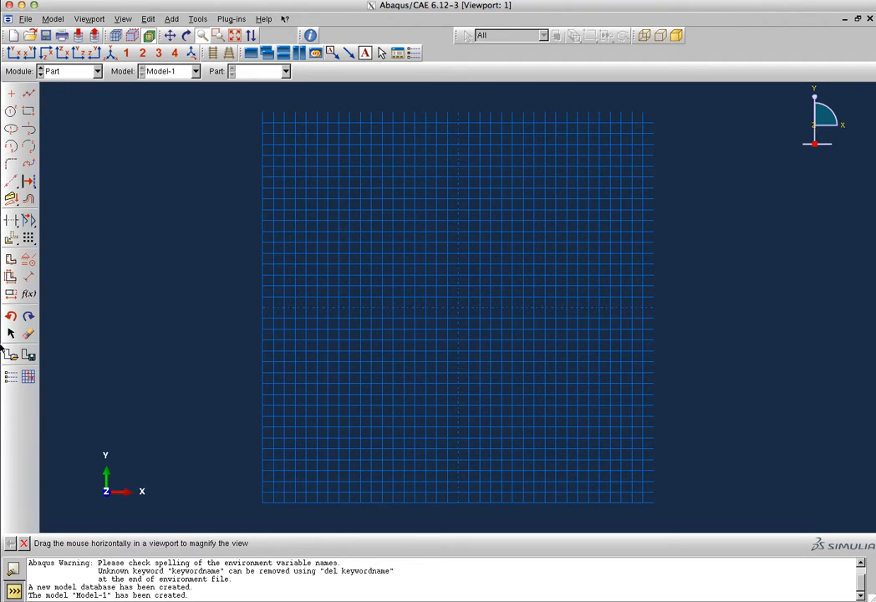
- Draw a rectangle from (-60,-90) to (60,90) and finish the shell sketch
{"action": "left_click", "coordinate": [28, 111]}
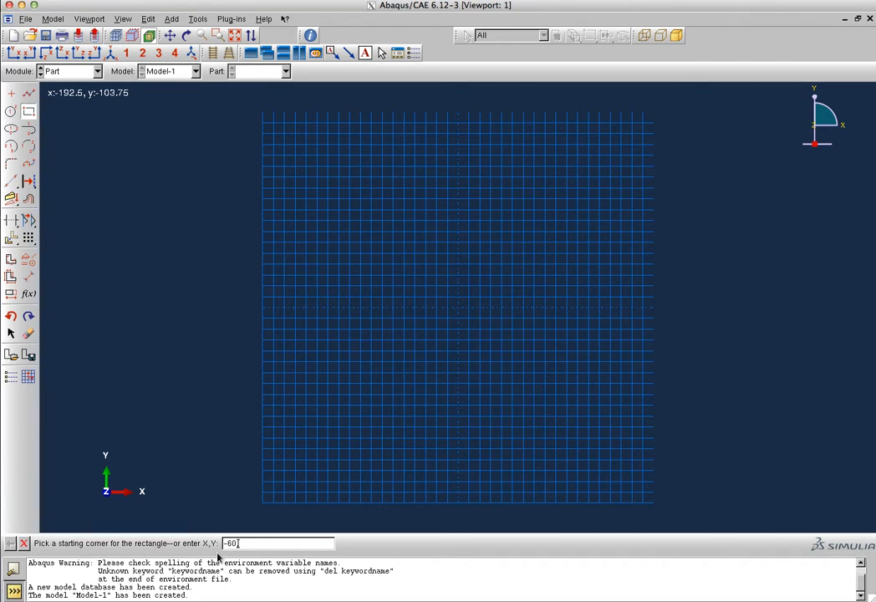
{"action": "type", "text": "90"}
{"action": "key", "text": "Return"}
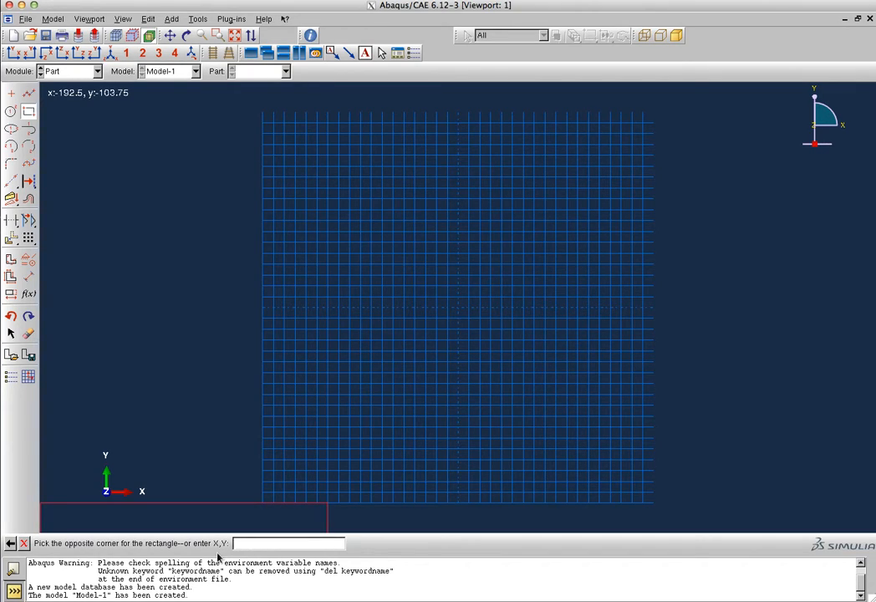
{"action": "type", "text": "60,90"}
{"action": "key", "text": "Return"}
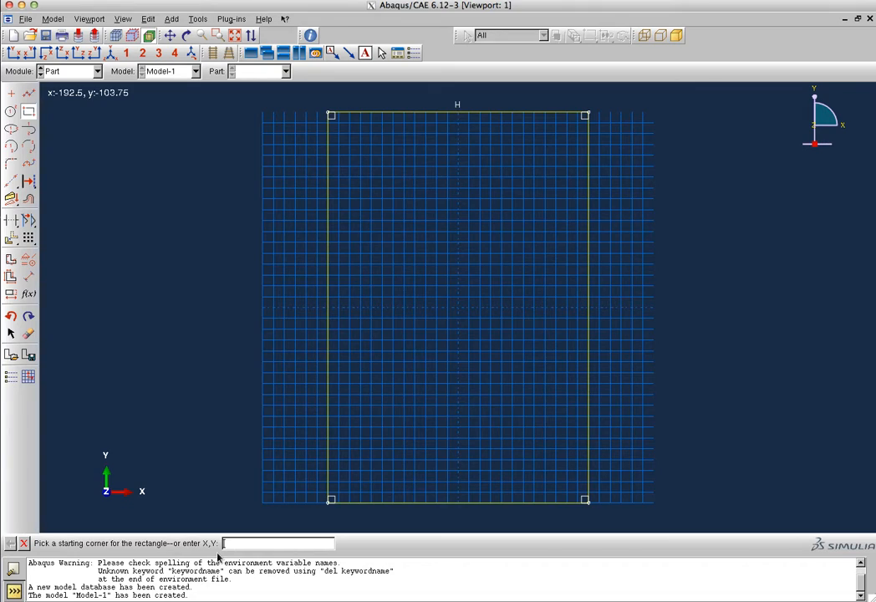
{"action": "left_click", "coordinate": [24, 545]}
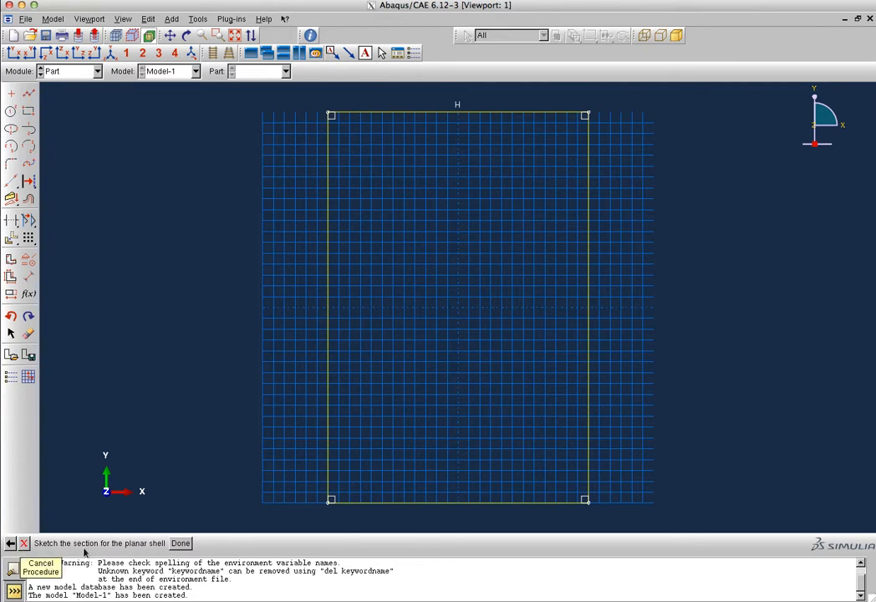
{"action": "left_click", "coordinate": [179, 545]}
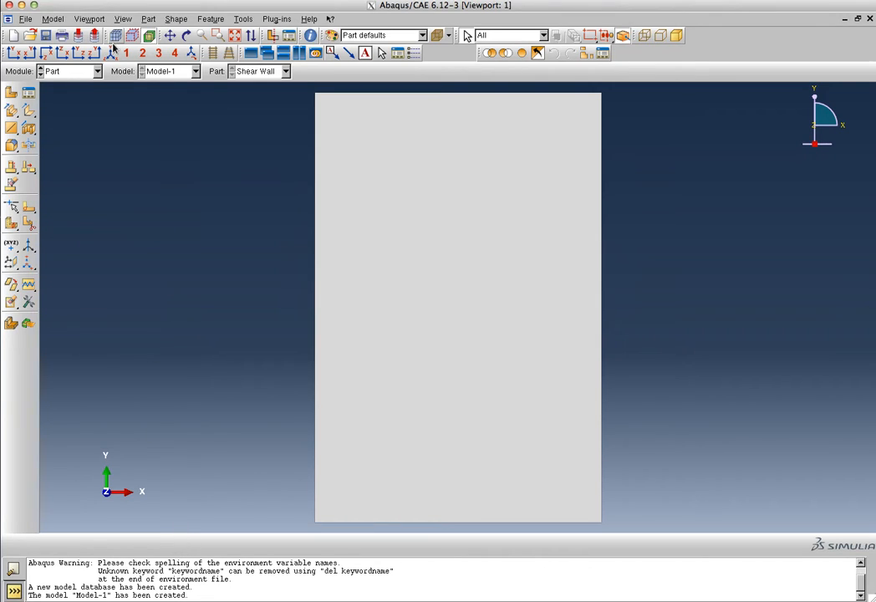
- Switch to the Property module
{"action": "left_click", "coordinate": [97, 71]}
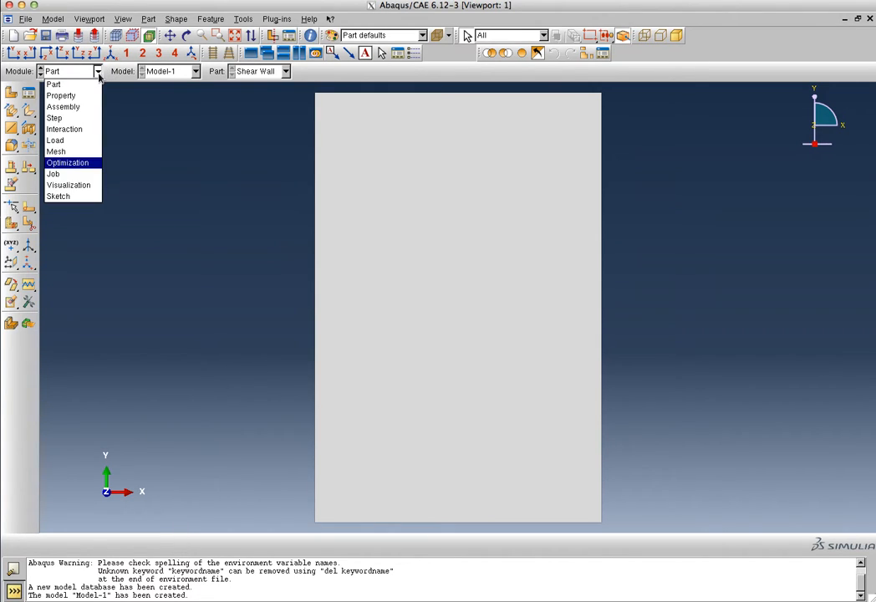
{"action": "left_click", "coordinate": [89, 97]}
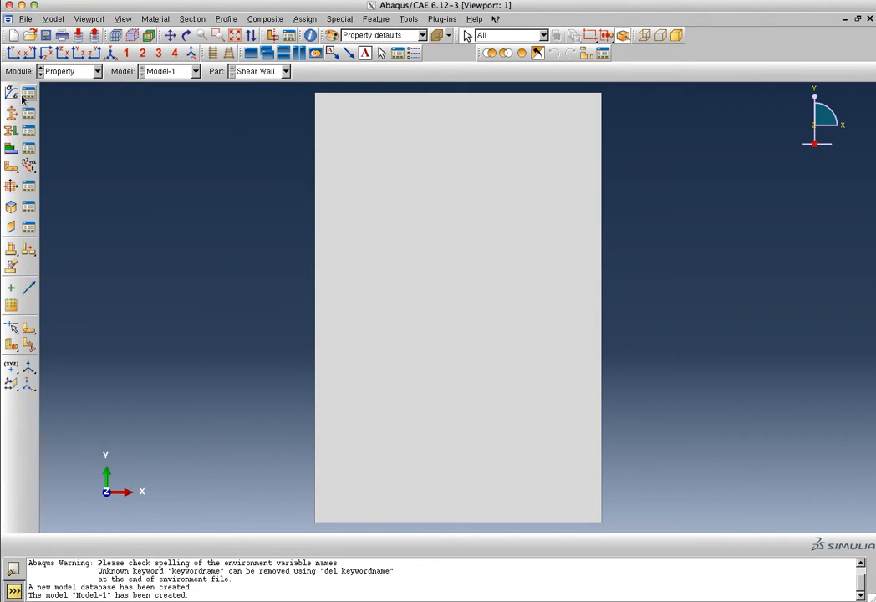
- Create a new material named 'Steel' and browse its Mechanical behaviour submenus
{"action": "left_click", "coordinate": [28, 93]}
{"action": "left_click", "coordinate": [441, 85]}
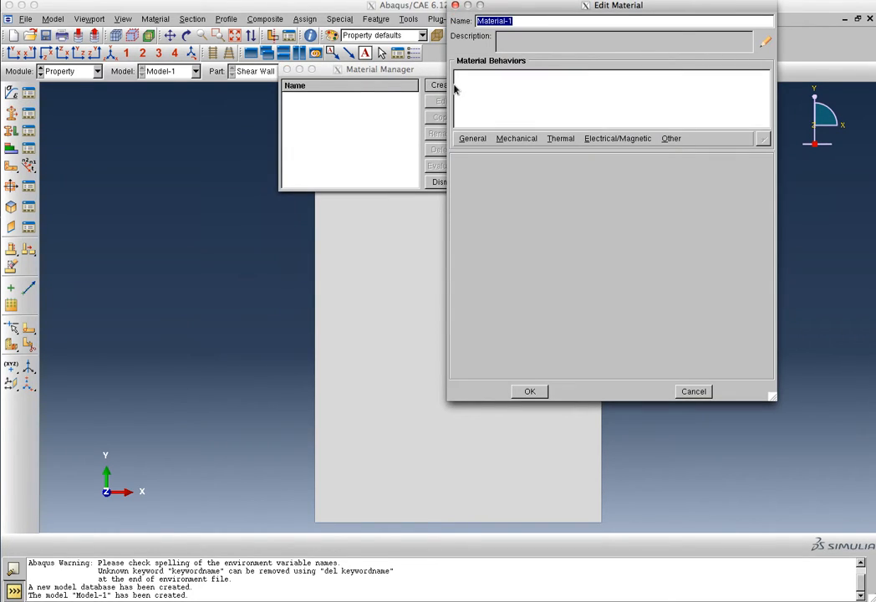
{"action": "type", "text": "Steel"}
{"action": "left_click", "coordinate": [524, 139]}
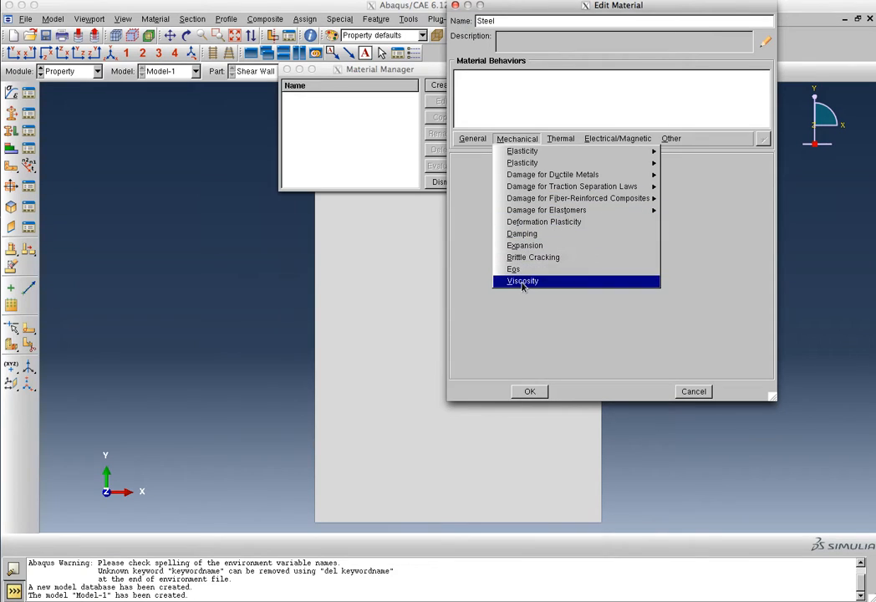
{"action": "mouse_move", "coordinate": [539, 168]}
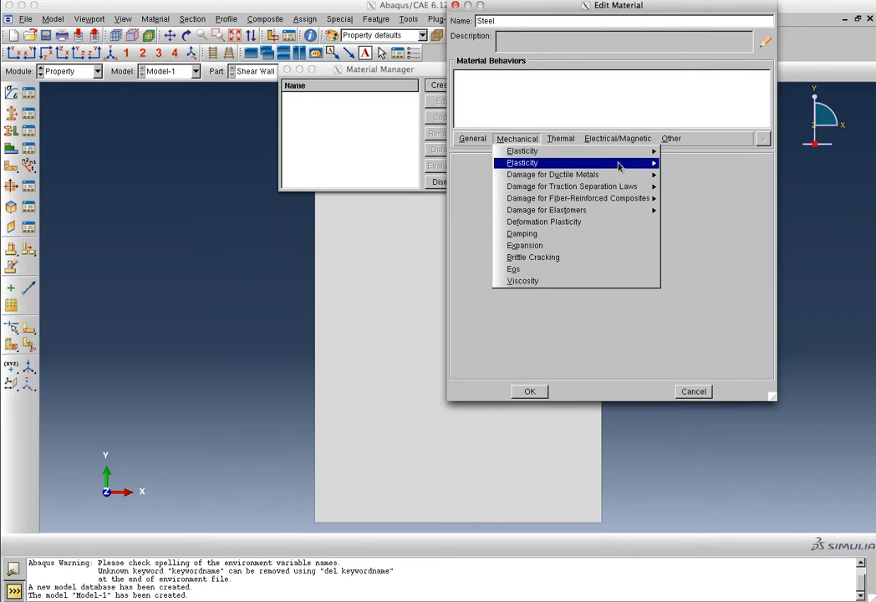
{"action": "mouse_move", "coordinate": [617, 164]}
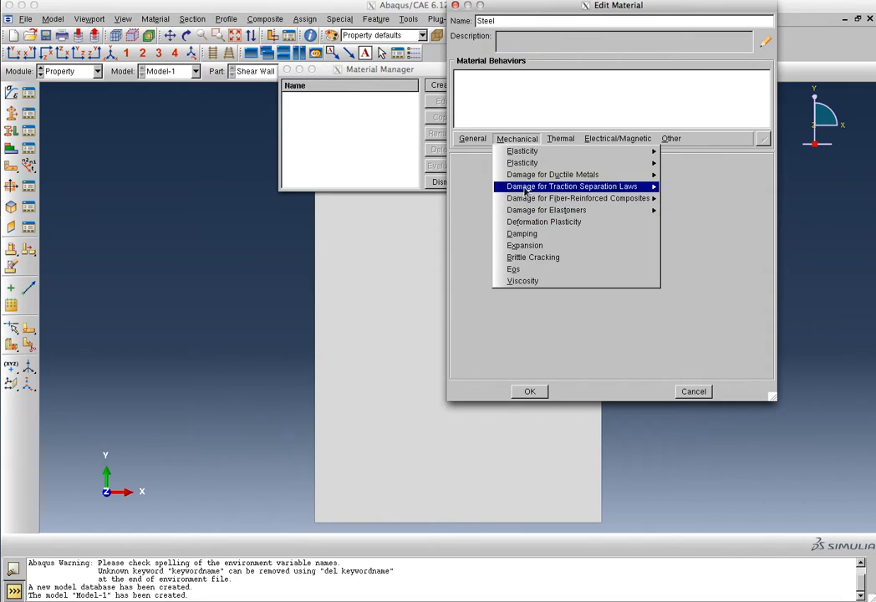
{"action": "mouse_move", "coordinate": [525, 214]}
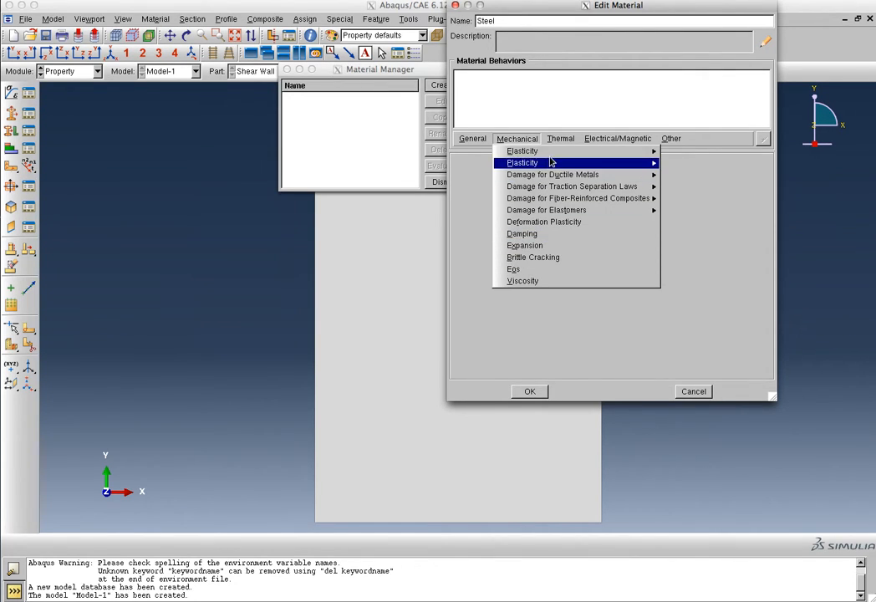
{"action": "mouse_move", "coordinate": [552, 154]}
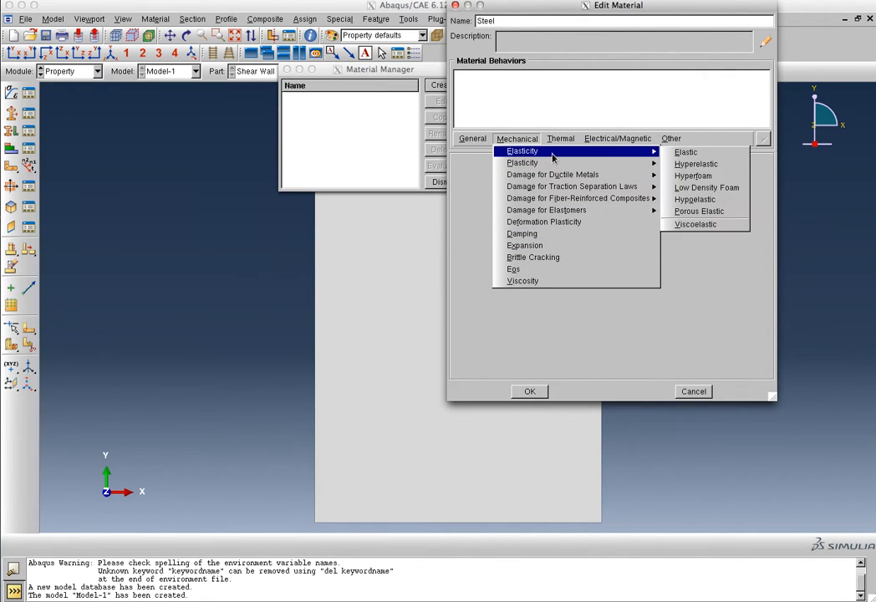
- Add Mechanical > Elasticity > Elastic behaviour to Steel with Isotropic type
{"action": "left_click", "coordinate": [680, 155]}
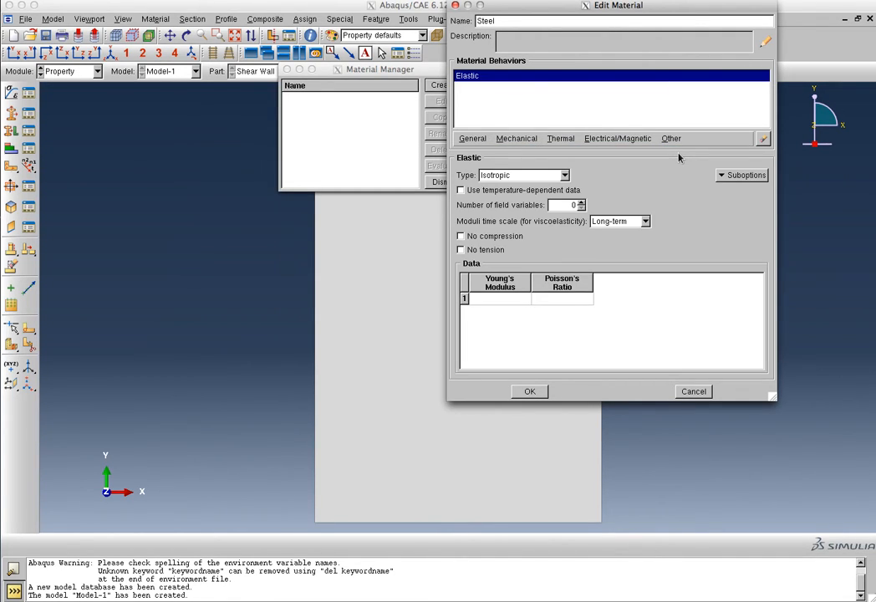
{"action": "left_click", "coordinate": [526, 138]}
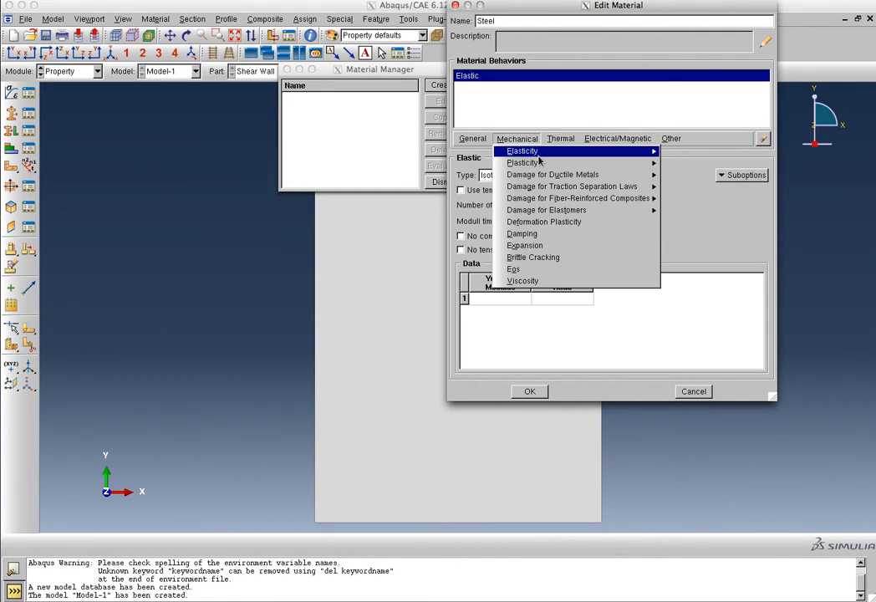
{"action": "mouse_move", "coordinate": [589, 159]}
{"action": "mouse_move", "coordinate": [619, 153]}
{"action": "left_click", "coordinate": [710, 152]}
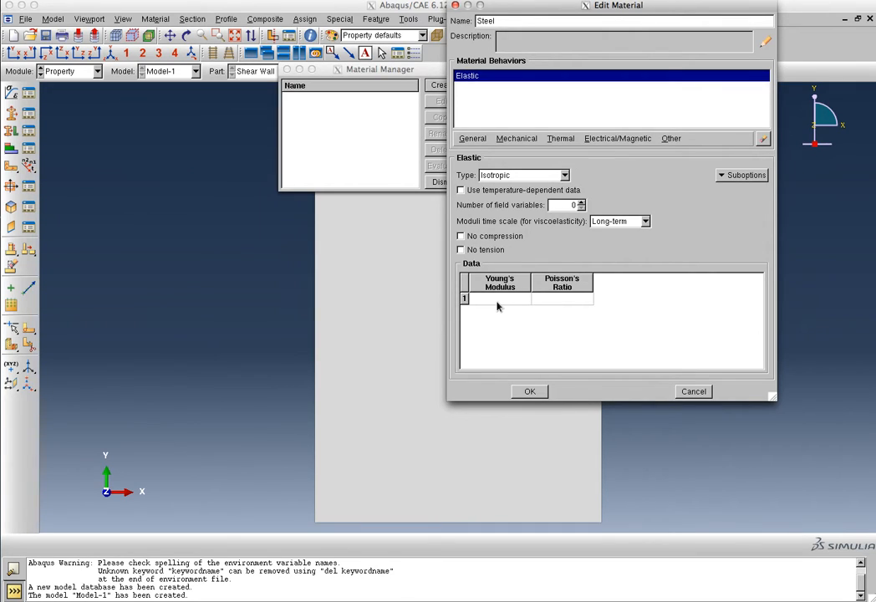
{"action": "left_click", "coordinate": [566, 177]}
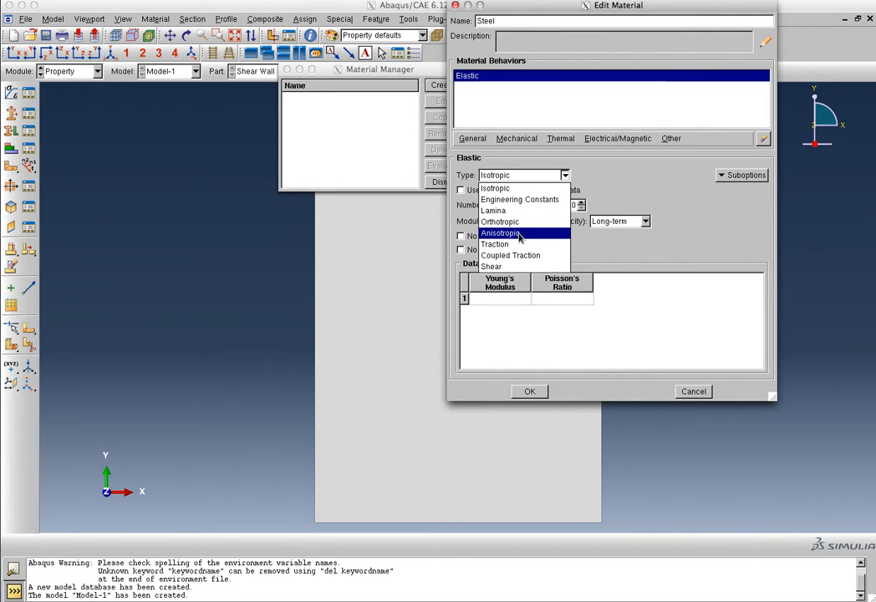
{"action": "left_click", "coordinate": [518, 193]}
- Enter Young's modulus 29000 and Poisson's ratio 0.3, then save the Steel material
{"action": "left_click", "coordinate": [501, 299]}
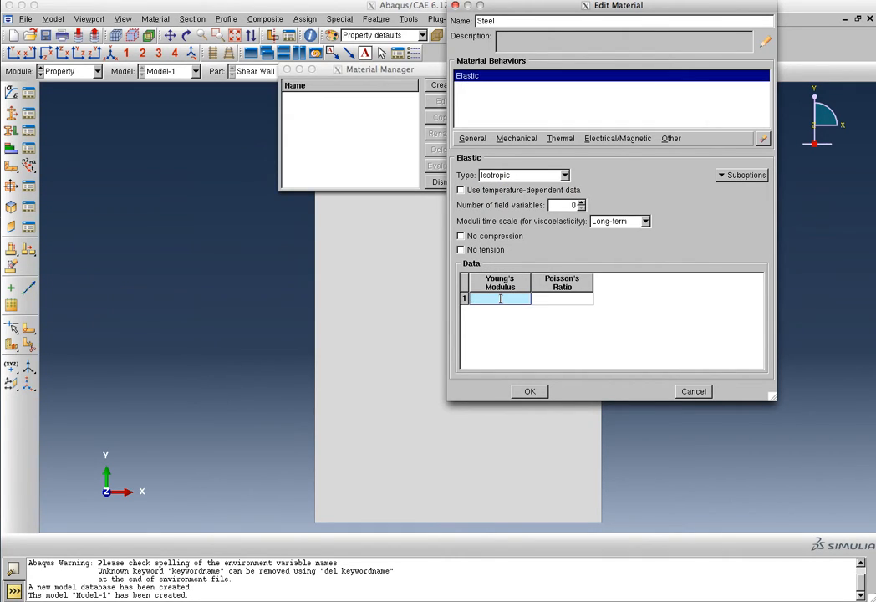
{"action": "type", "text": "29000"}
{"action": "left_click", "coordinate": [562, 299]}
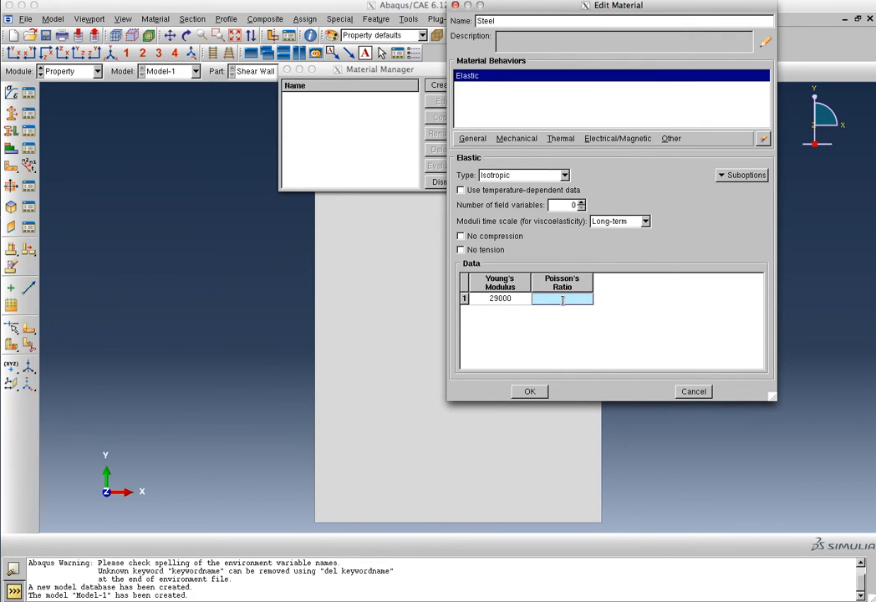
{"action": "type", "text": "0.3"}
{"action": "left_click", "coordinate": [525, 391]}
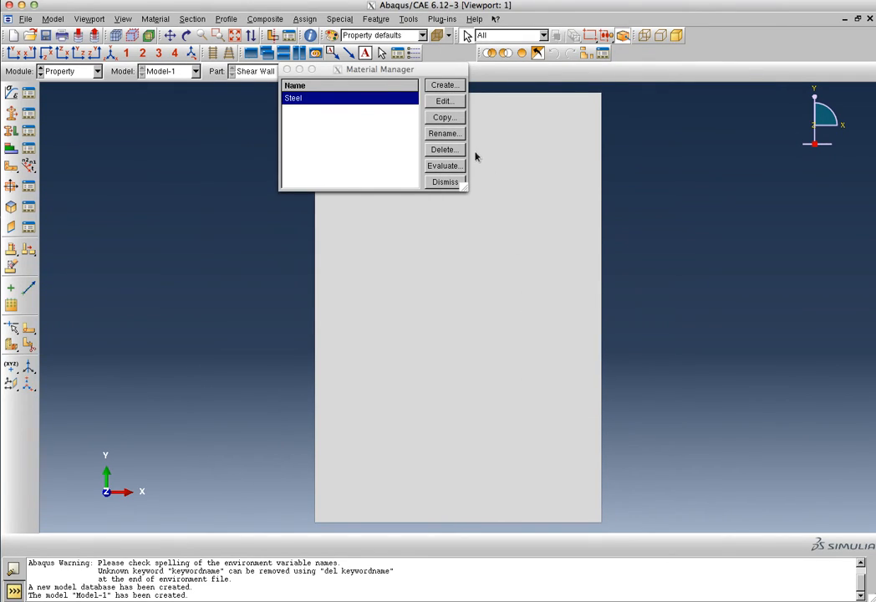
- Close the Material Manager and define a new Solid, Homogeneous section named 'Steel Plate'
{"action": "left_click", "coordinate": [444, 181]}
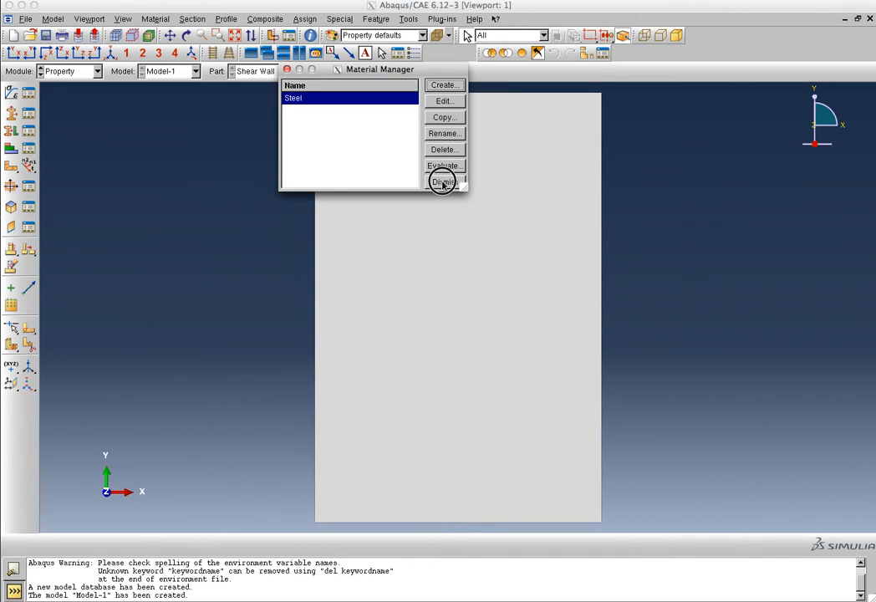
{"action": "left_click", "coordinate": [28, 115]}
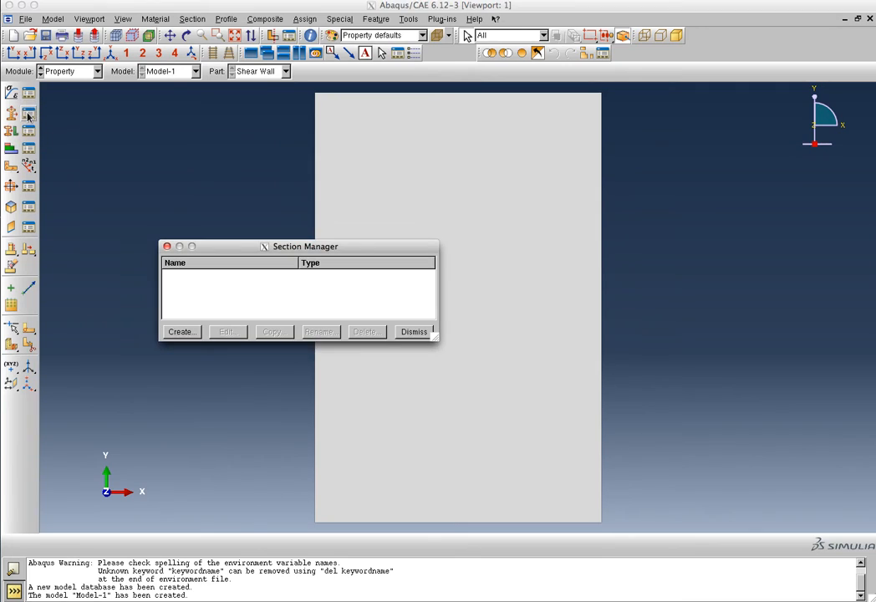
{"action": "left_click", "coordinate": [181, 332]}
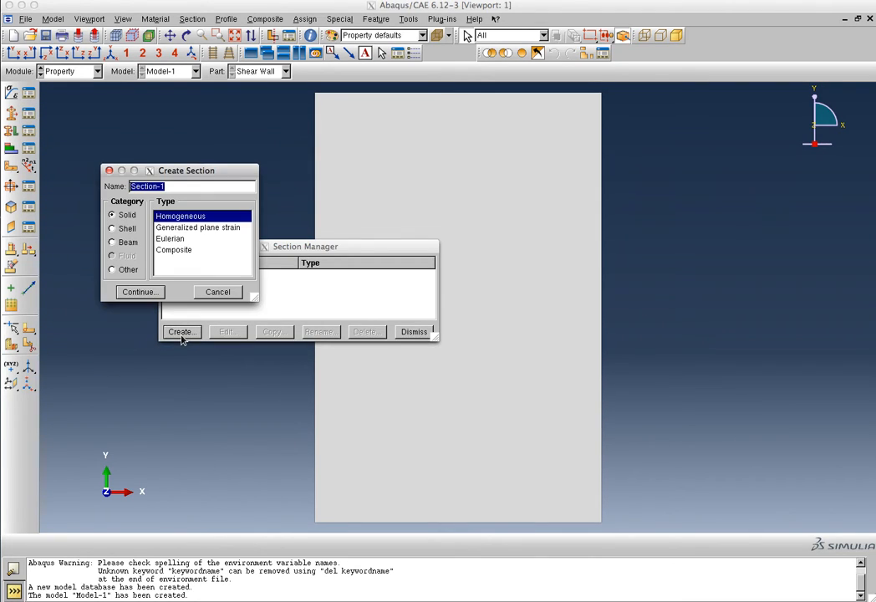
{"action": "left_click_drag", "start_coordinate": [219, 175], "coordinate": [737, 235]}
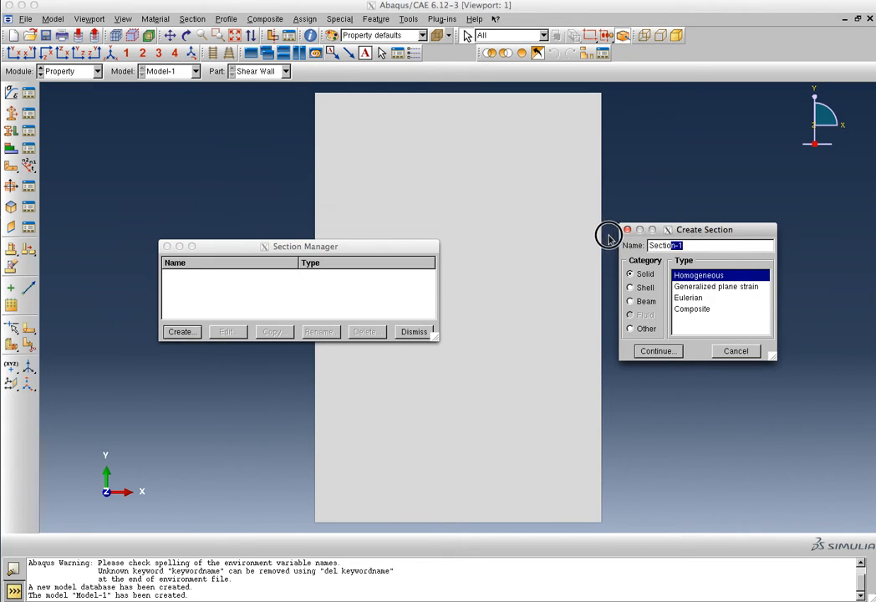
{"action": "type", "text": "S"}
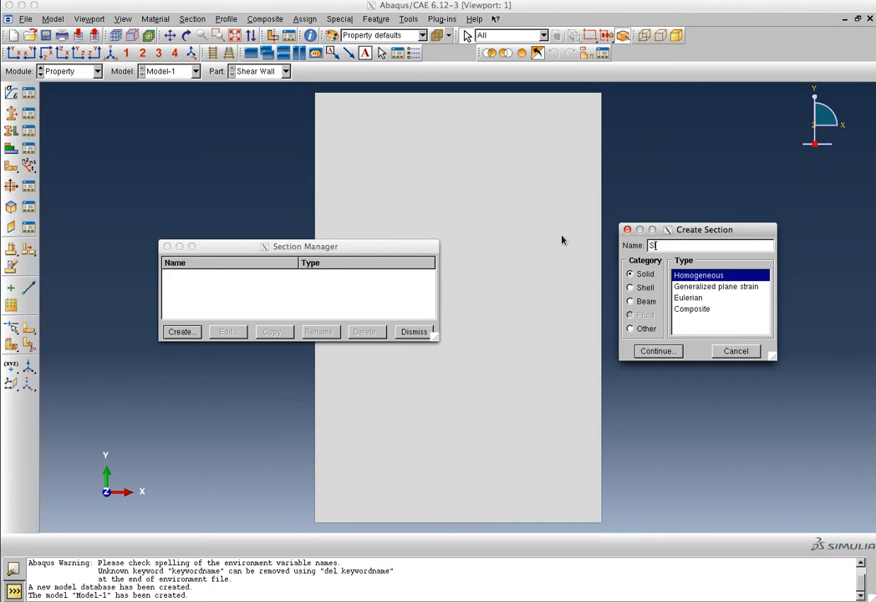
{"action": "type", "text": "teel Plate"}
{"action": "left_click", "coordinate": [659, 350]}
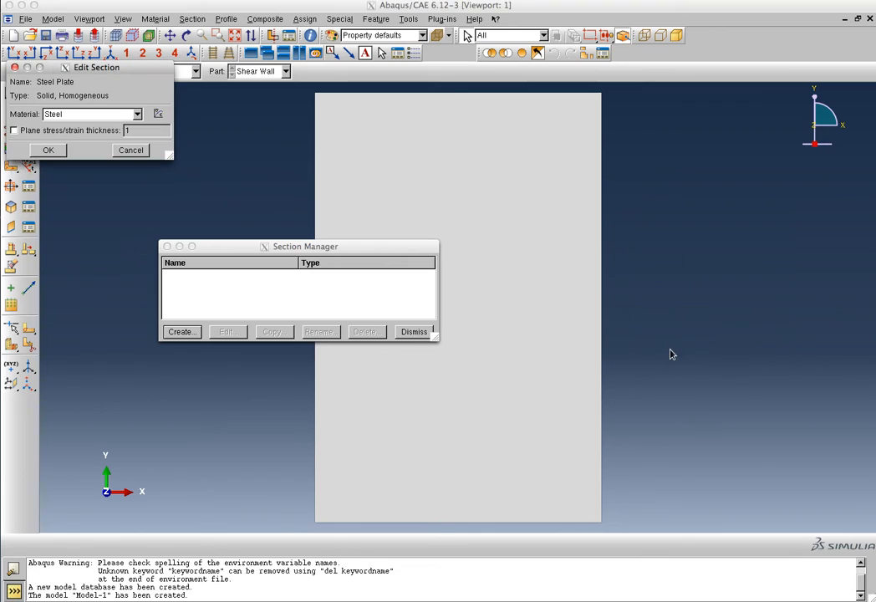
- Assign Steel to the section with plane stress/strain thickness 1, then close the Section Manager
{"action": "left_click", "coordinate": [57, 114]}
{"action": "left_click", "coordinate": [58, 115]}
{"action": "left_click", "coordinate": [23, 134]}
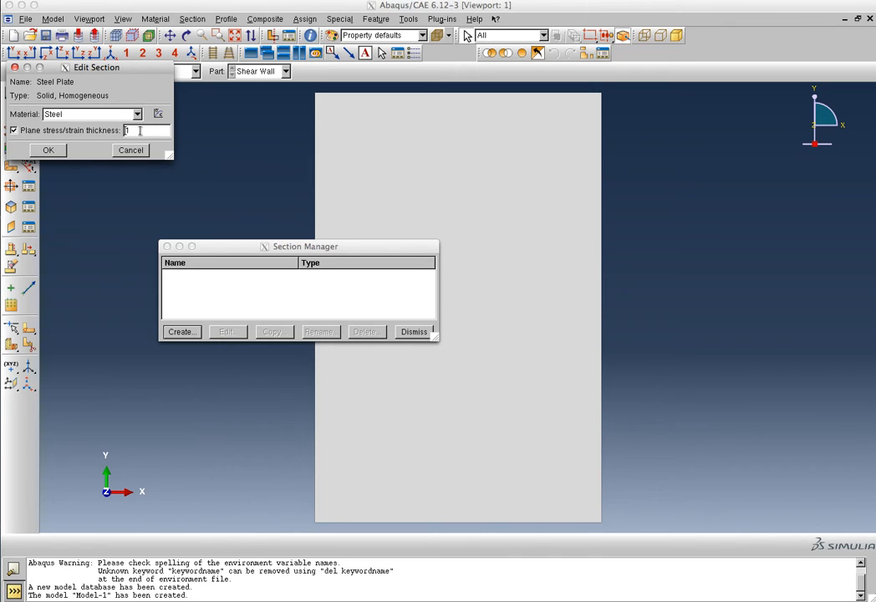
{"action": "left_click", "coordinate": [31, 151]}
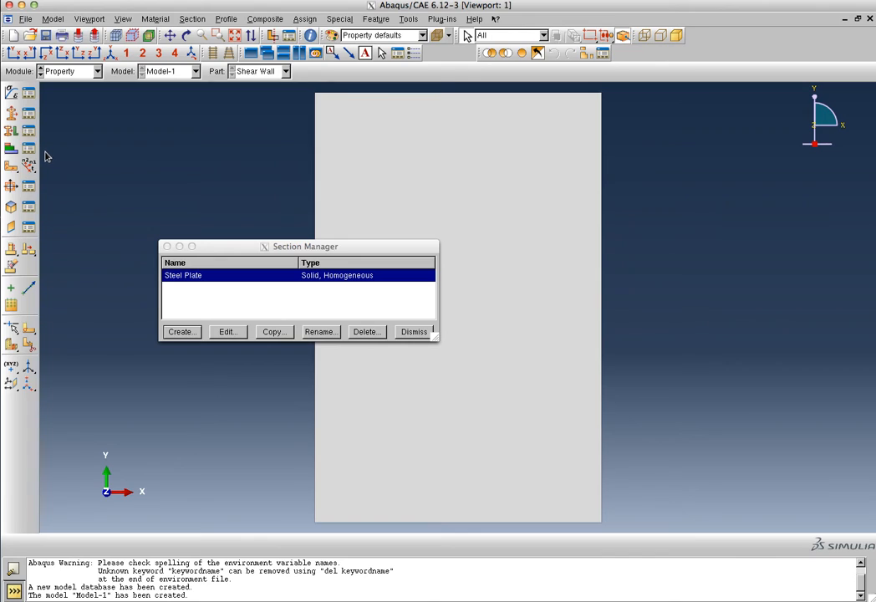
{"action": "left_click", "coordinate": [414, 332]}
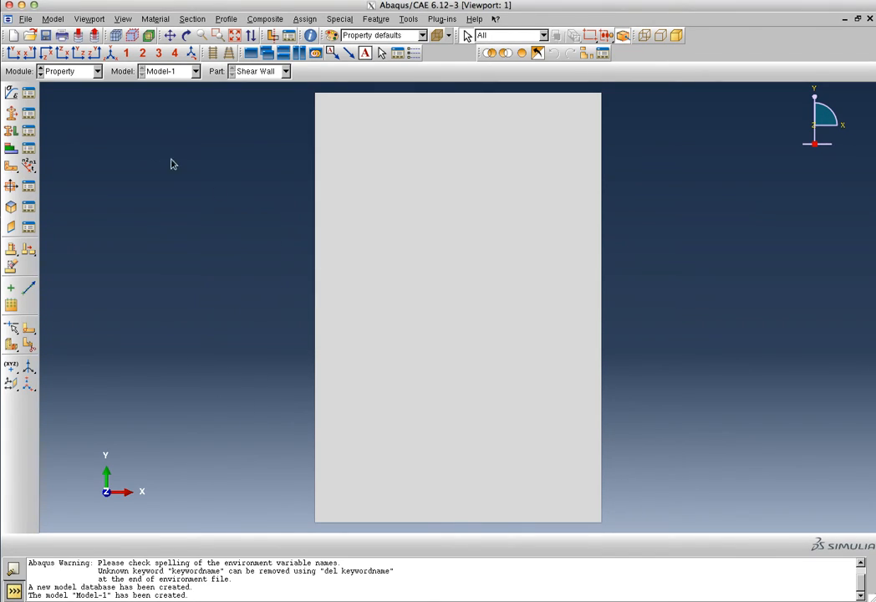
- Select the whole Shear Wall face as the region for section assignment
{"action": "left_click", "coordinate": [12, 132]}
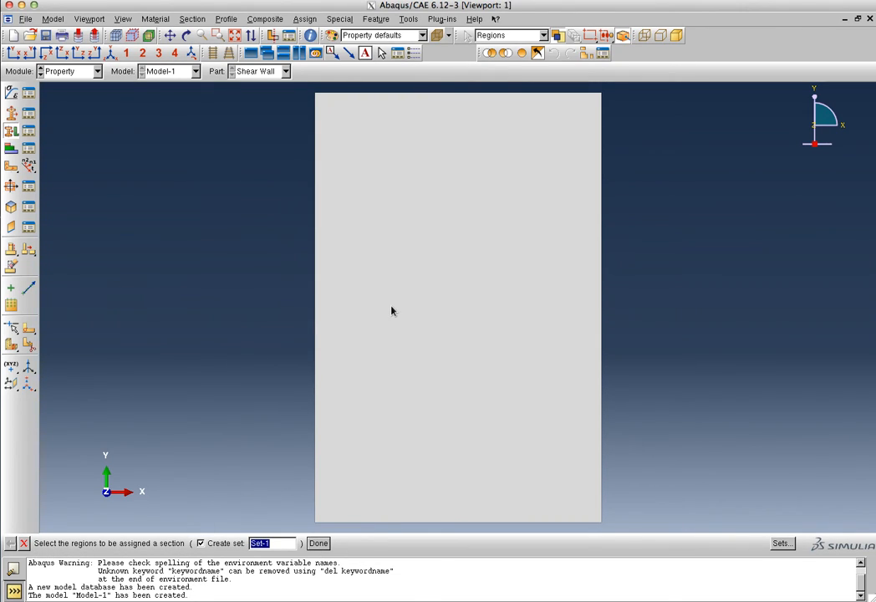
{"action": "left_click", "coordinate": [319, 544]}
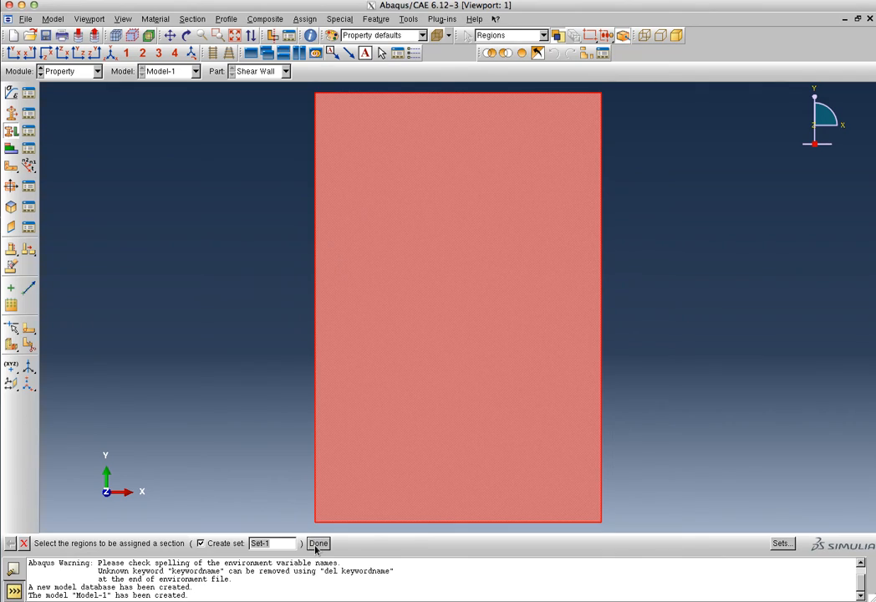
{"action": "left_click", "coordinate": [318, 544]}
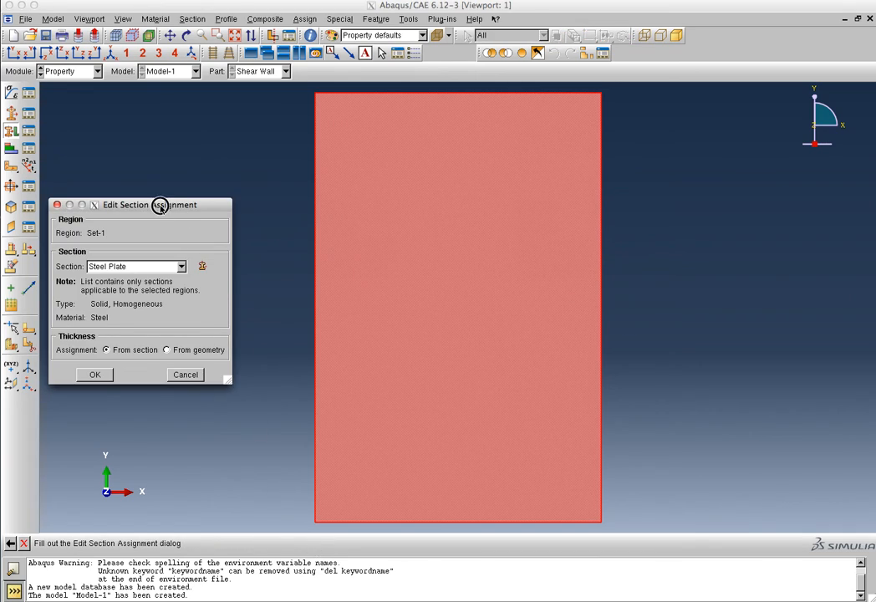
- Assign the Steel Plate section to Set-1, thickness from section
{"action": "left_click_drag", "start_coordinate": [159, 207], "coordinate": [197, 195]}
{"action": "left_click", "coordinate": [220, 256]}
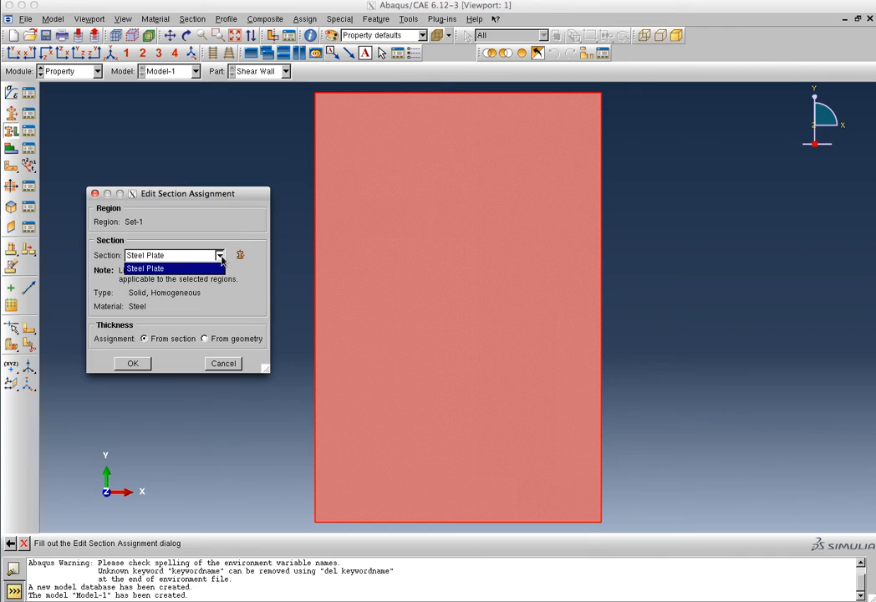
{"action": "left_click", "coordinate": [221, 257]}
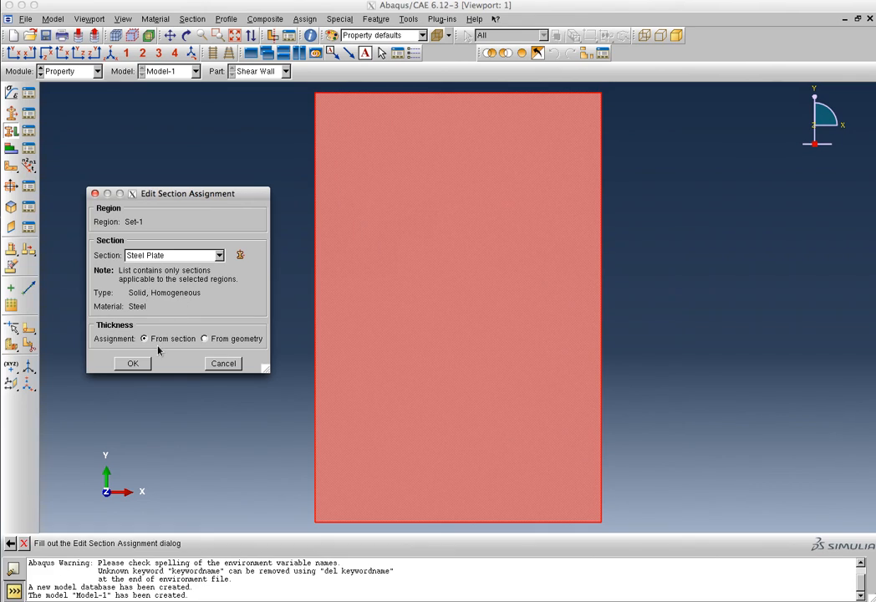
{"action": "left_click", "coordinate": [144, 368]}
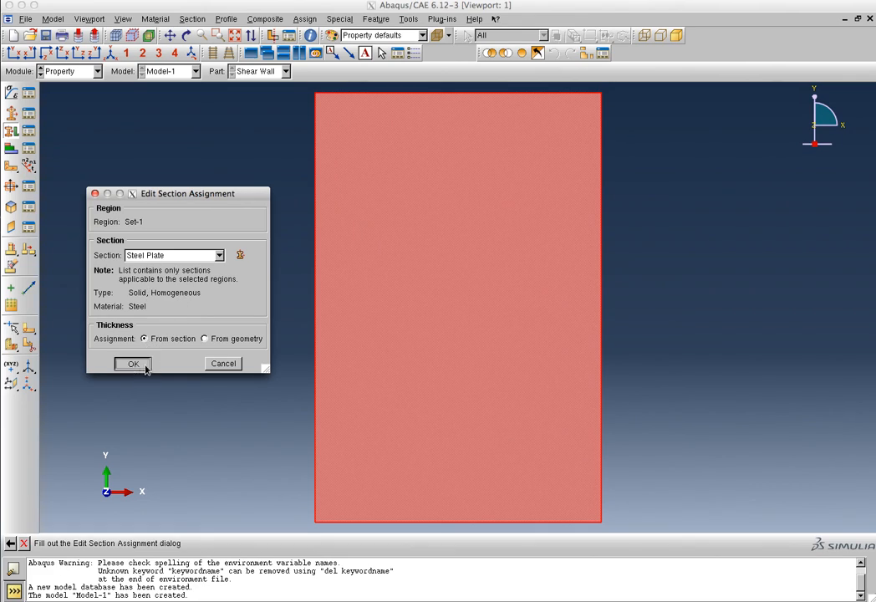